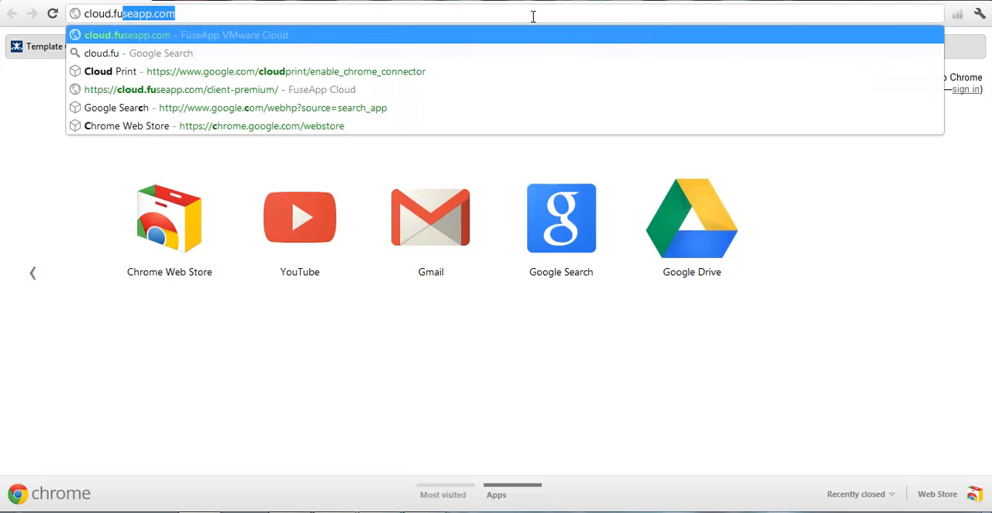
Open cloud.fuseapp.com and log in to the demo account with its password.
{"action": "key", "text": "Return"}
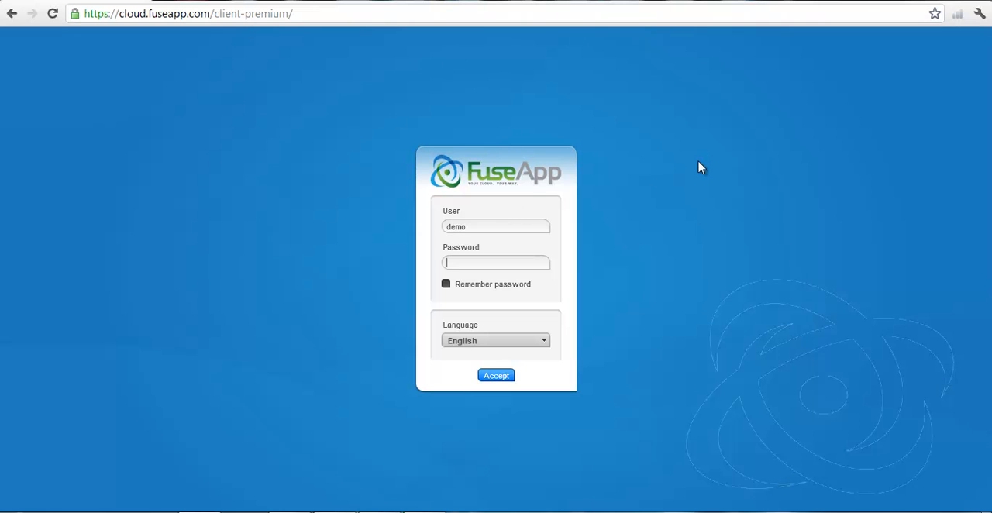
{"action": "key", "text": "Return"}
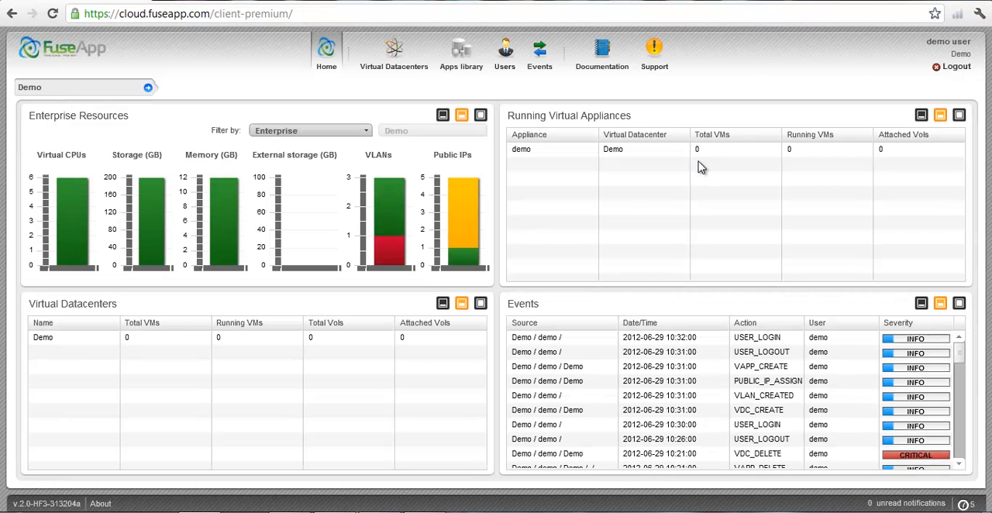
Create a virtual appliance named Firewall in the Demo virtual datacenter and open it for editing.
{"action": "left_click", "coordinate": [397, 56]}
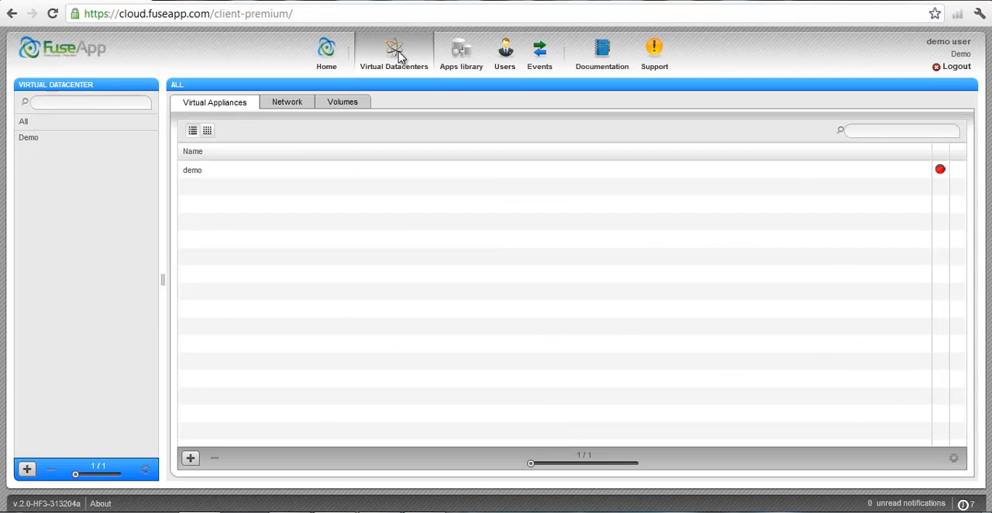
{"action": "left_click", "coordinate": [114, 145]}
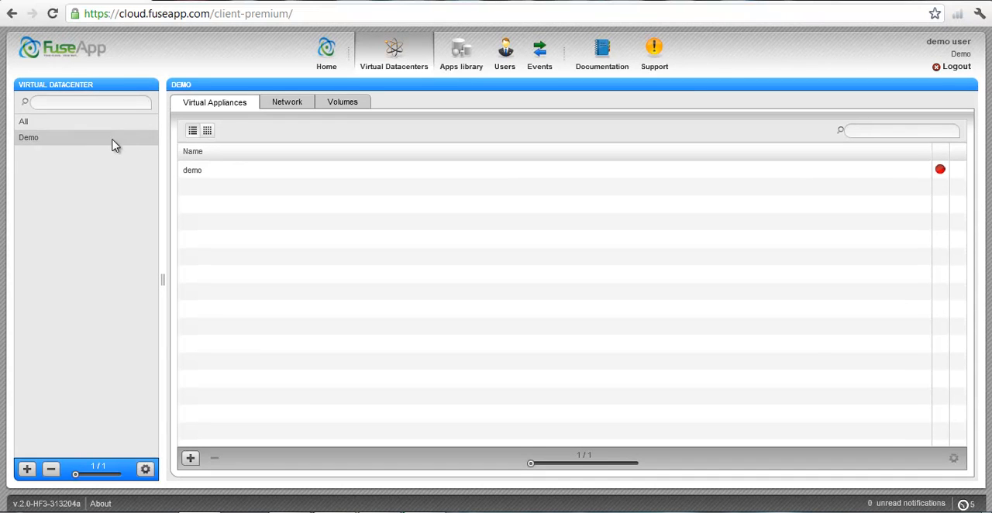
{"action": "left_click", "coordinate": [274, 171]}
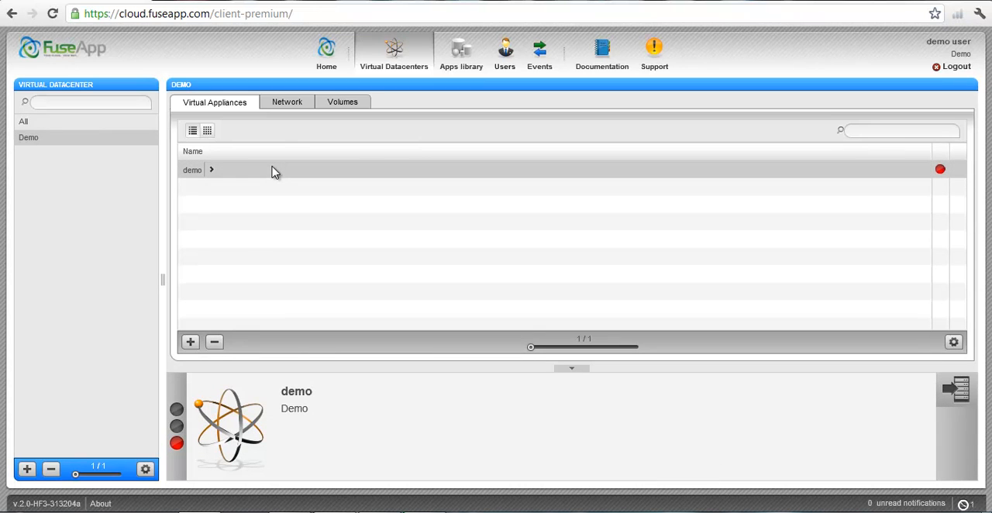
{"action": "left_click", "coordinate": [237, 176]}
{"action": "left_click", "coordinate": [191, 342]}
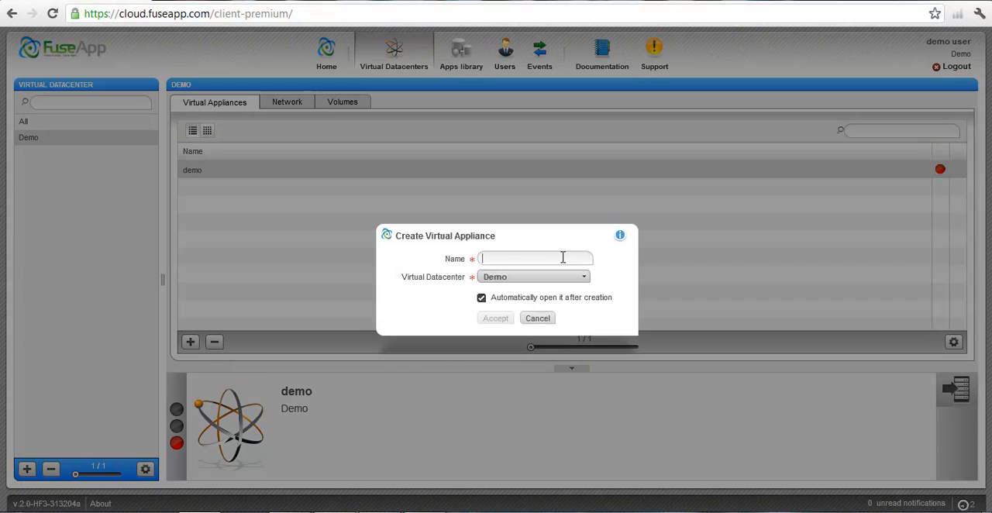
{"action": "type", "text": "Firewall"}
{"action": "left_click", "coordinate": [504, 319]}
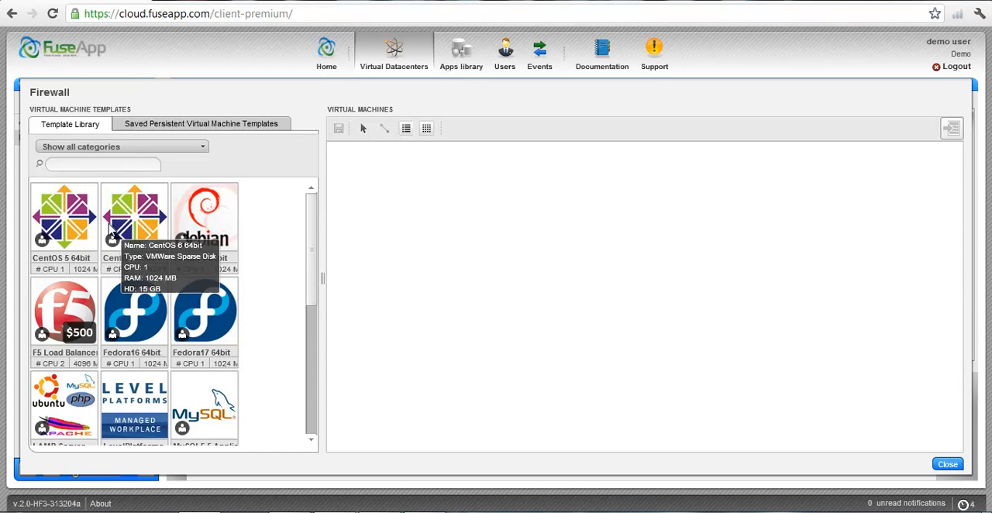
Add the pfSense 2.0 - Current virtual machine from the template library to the Firewall appliance and save the appliance.
{"action": "left_click_drag", "start_coordinate": [308, 235], "coordinate": [308, 249]}
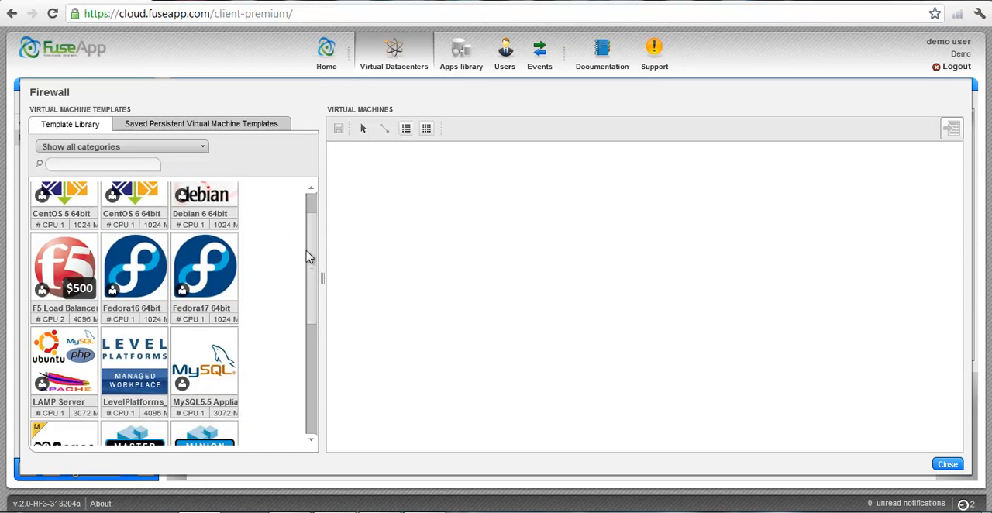
{"action": "scroll", "coordinate": [306, 314], "scroll_direction": "down", "scroll_amount": 3}
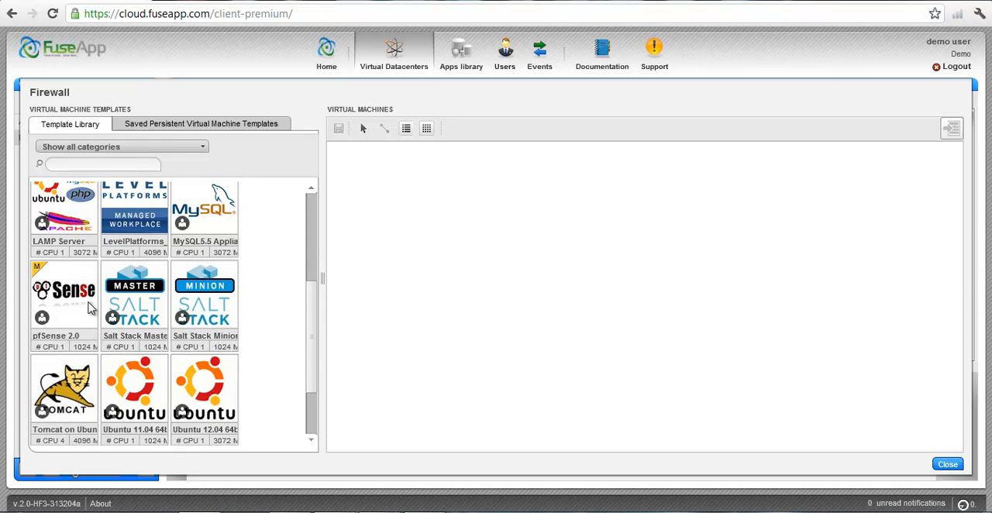
{"action": "left_click_drag", "start_coordinate": [68, 299], "coordinate": [405, 264]}
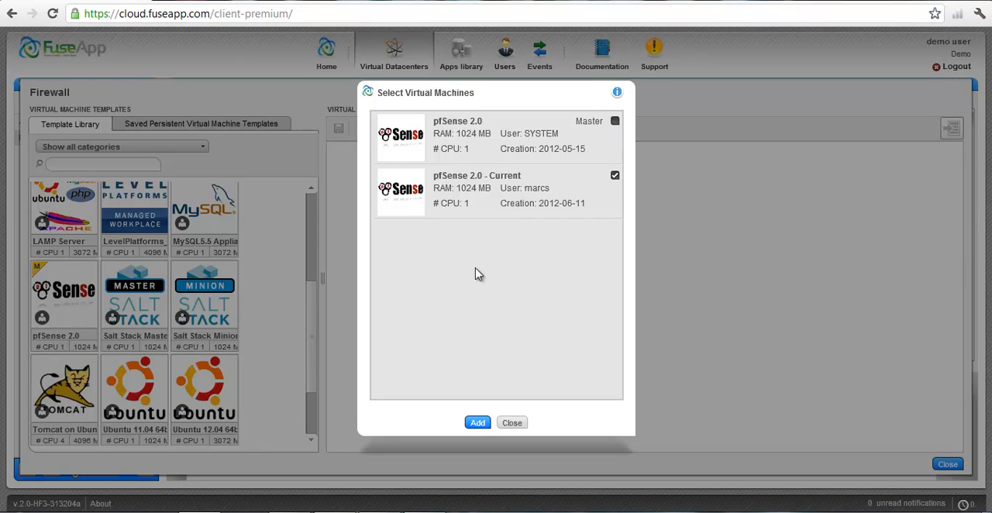
{"action": "left_click", "coordinate": [470, 423]}
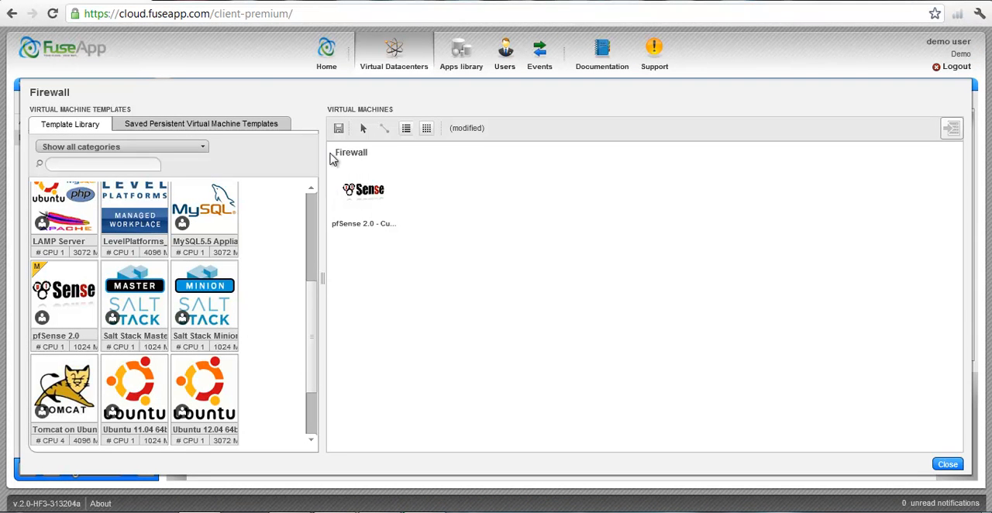
{"action": "left_click", "coordinate": [339, 130]}
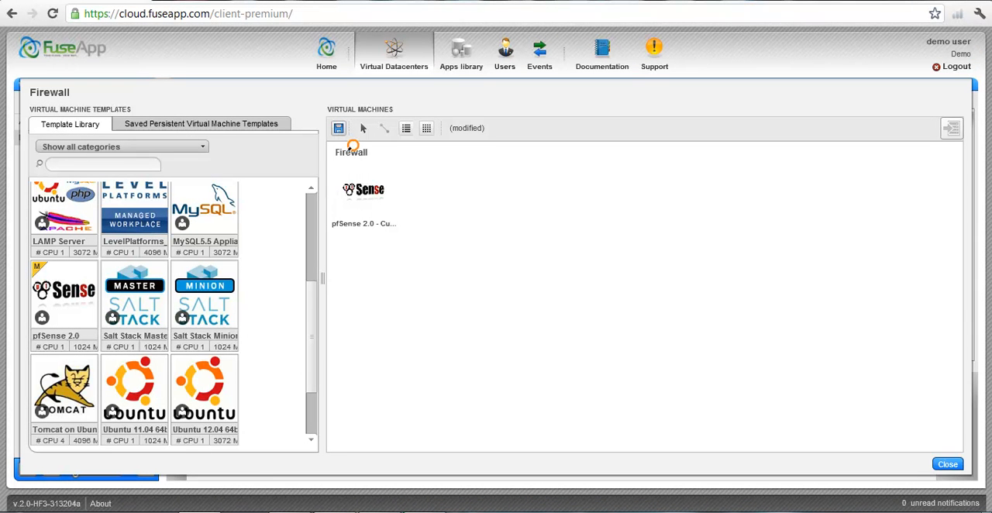
In the pfSense machine's network configuration, delete the default private network interface and clear the default gateway.
{"action": "left_click", "coordinate": [355, 197]}
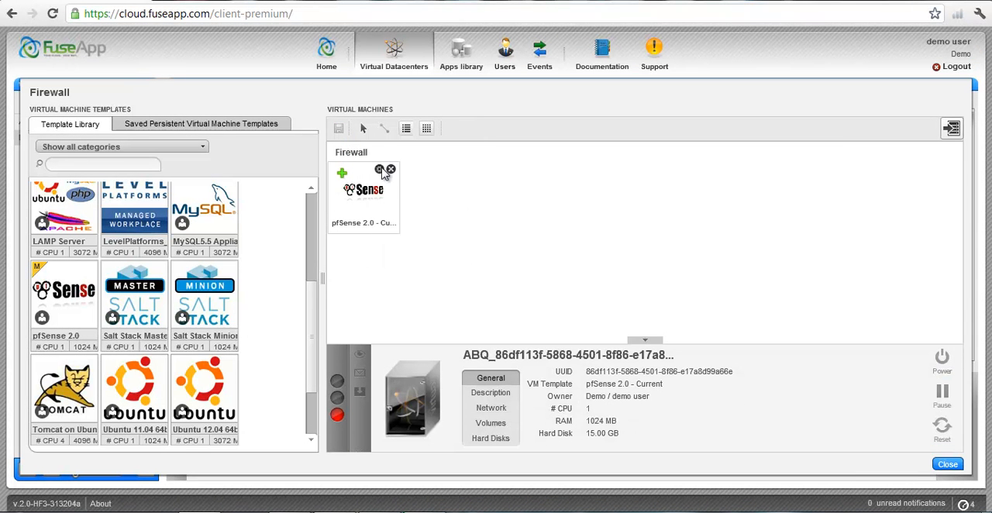
{"action": "left_click", "coordinate": [381, 169]}
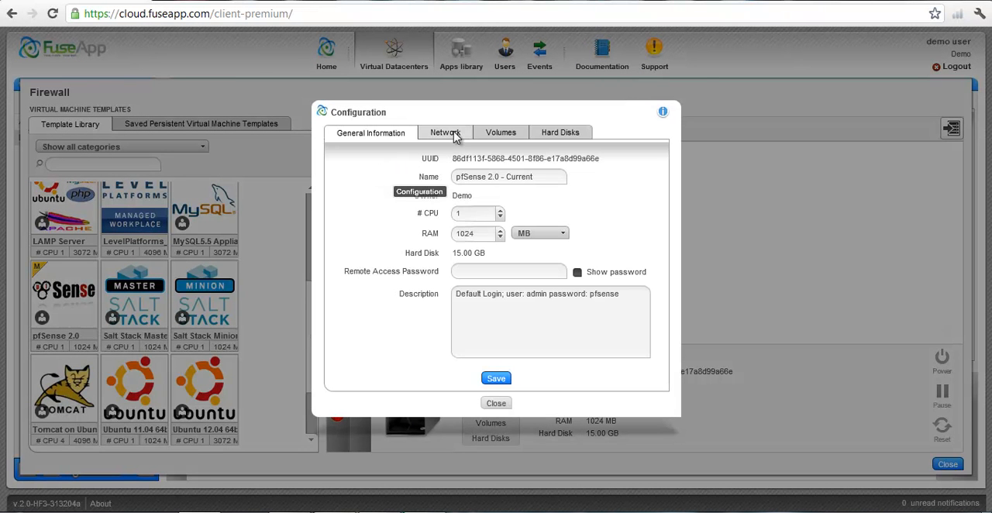
{"action": "left_click", "coordinate": [455, 134]}
{"action": "left_click", "coordinate": [477, 176]}
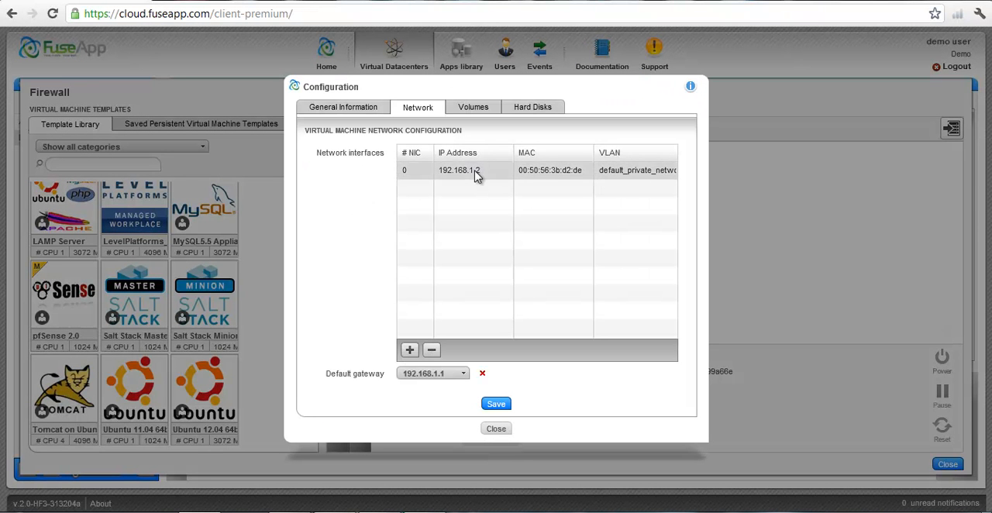
{"action": "left_click", "coordinate": [432, 352]}
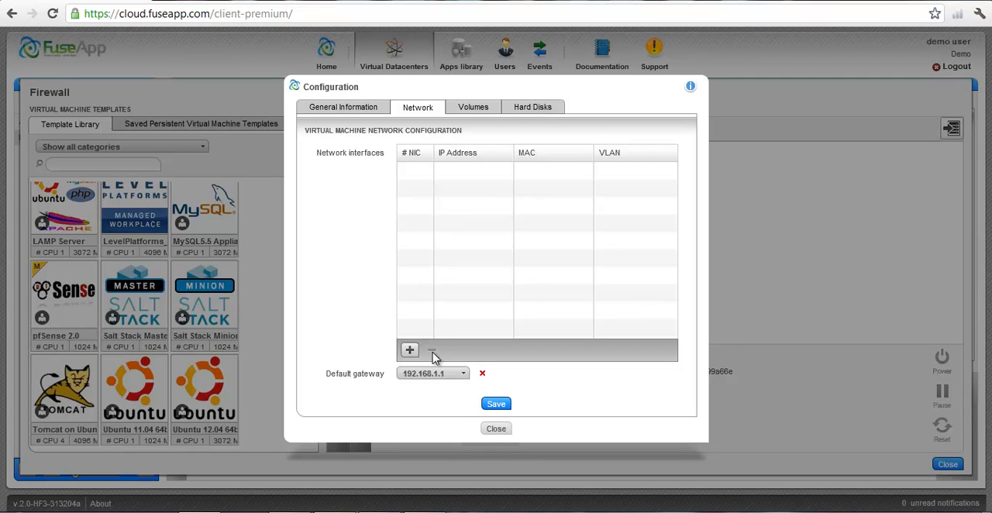
{"action": "left_click", "coordinate": [482, 374]}
Assign the public IP 216.194.114.4 as a network interface, set the default gateway to 216.194.114.1 and save.
{"action": "left_click", "coordinate": [411, 349]}
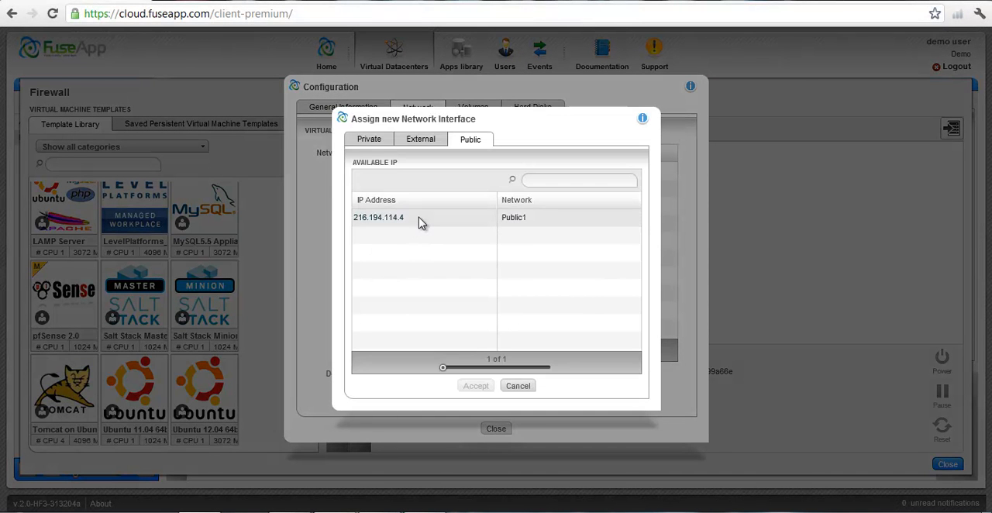
{"action": "left_click", "coordinate": [420, 220]}
{"action": "left_click", "coordinate": [476, 388]}
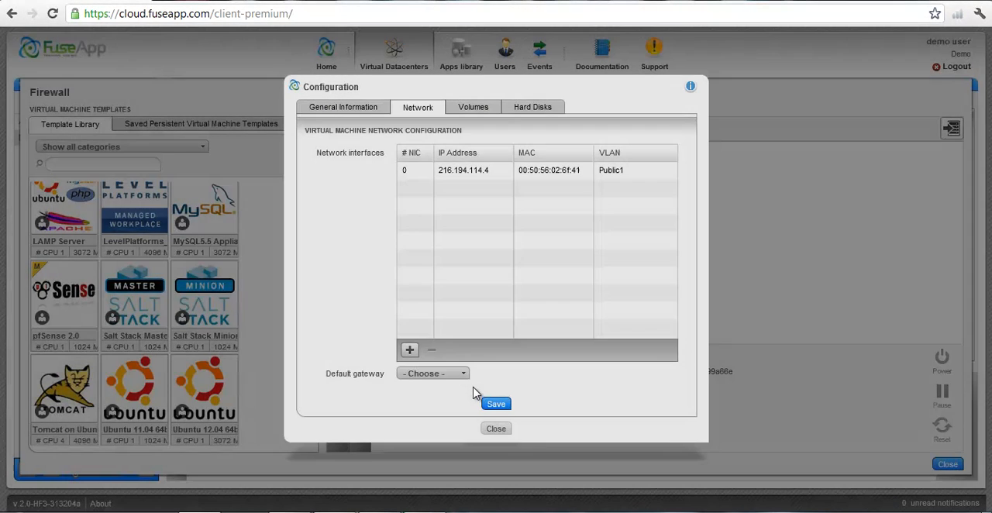
{"action": "left_click", "coordinate": [468, 376]}
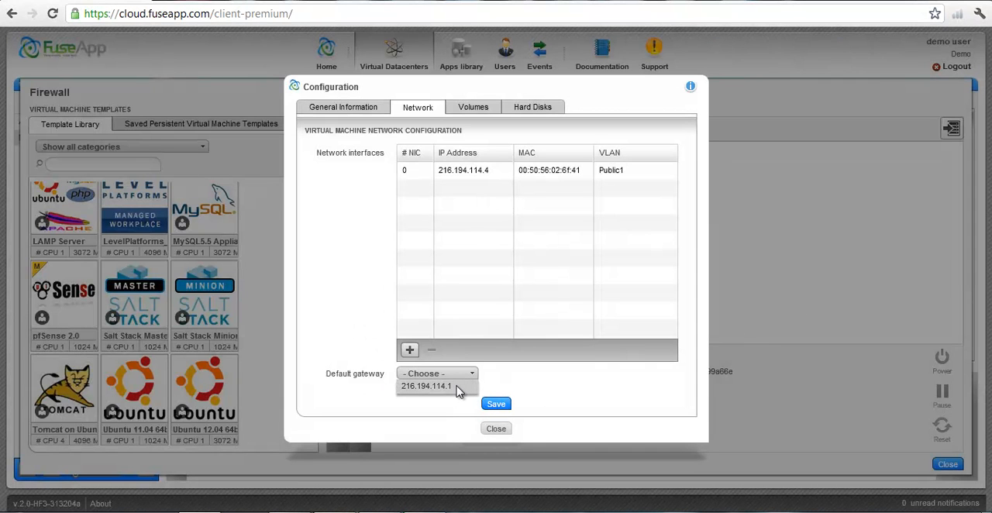
{"action": "left_click", "coordinate": [458, 388]}
{"action": "left_click", "coordinate": [496, 404]}
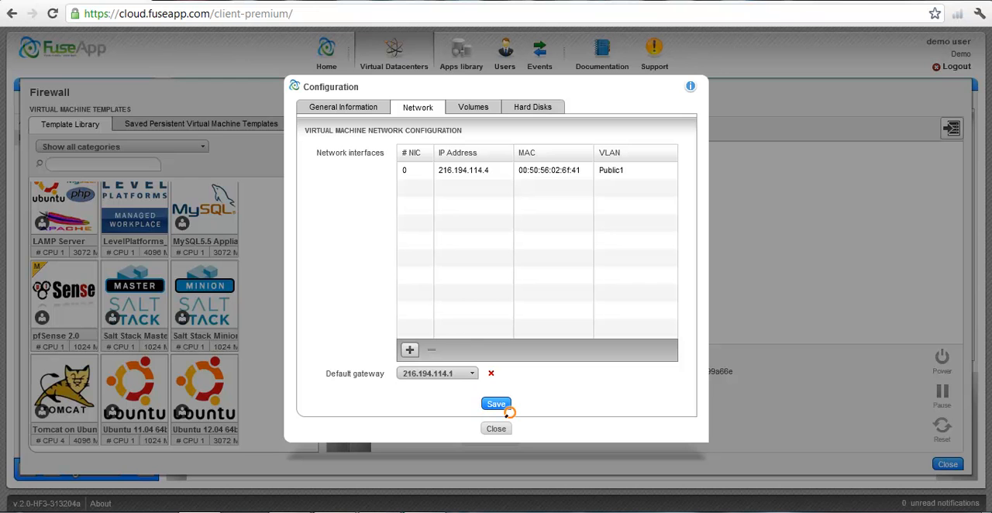
Add a private network interface with IP 192.168.1.1 from default_private_network and close the machine's configuration.
{"action": "left_click", "coordinate": [410, 351]}
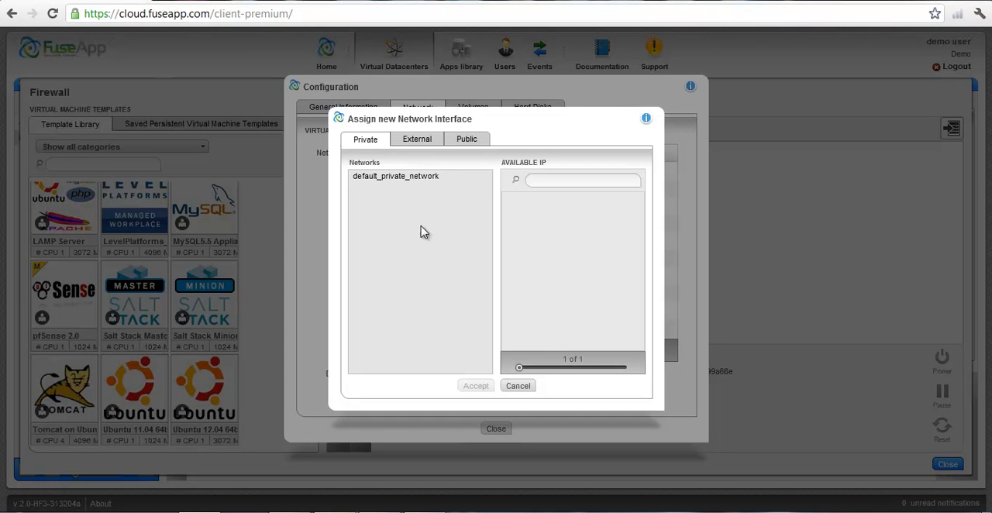
{"action": "left_click", "coordinate": [423, 178]}
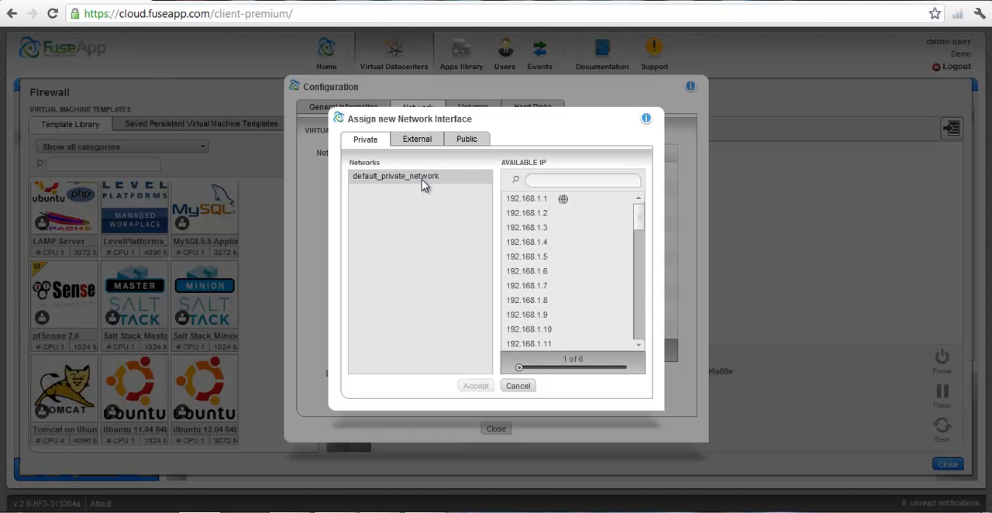
{"action": "left_click", "coordinate": [547, 201]}
{"action": "left_click", "coordinate": [476, 386]}
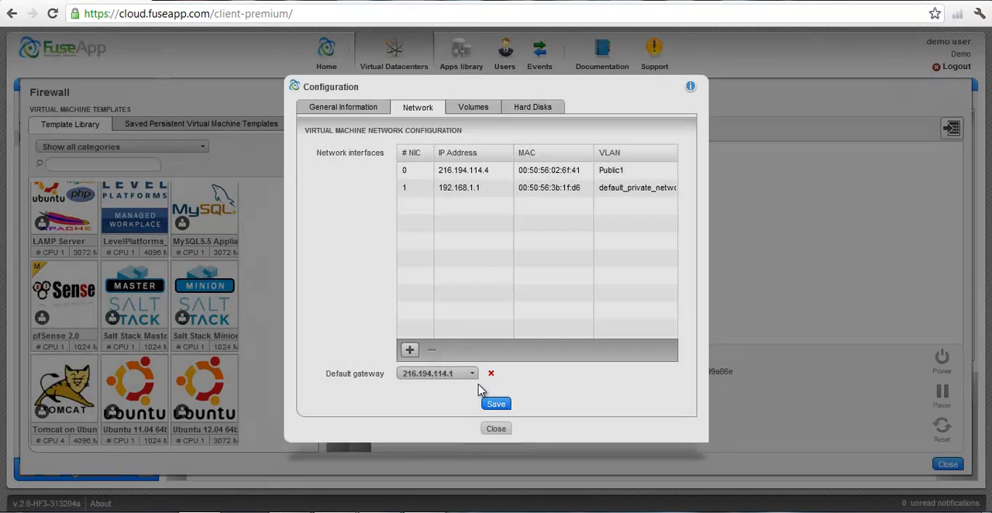
{"action": "left_click", "coordinate": [497, 428]}
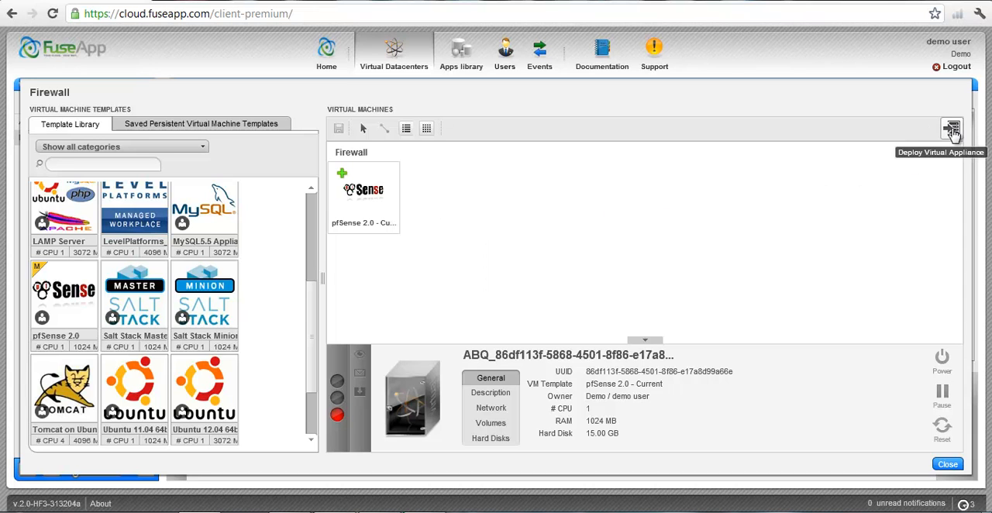
Deploy the Firewall virtual appliance and log in to the pfSense machine's remote access console.
{"action": "left_click", "coordinate": [953, 130]}
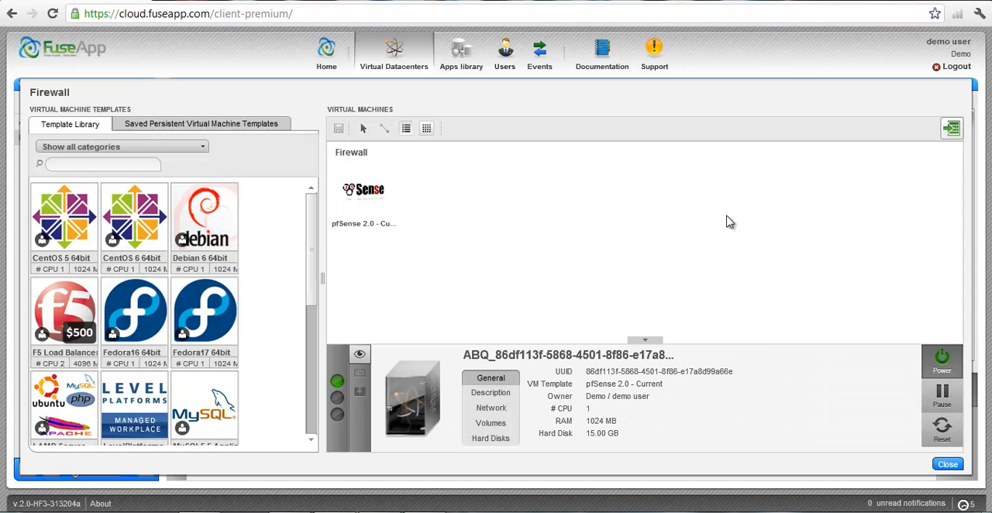
{"action": "left_click", "coordinate": [375, 194]}
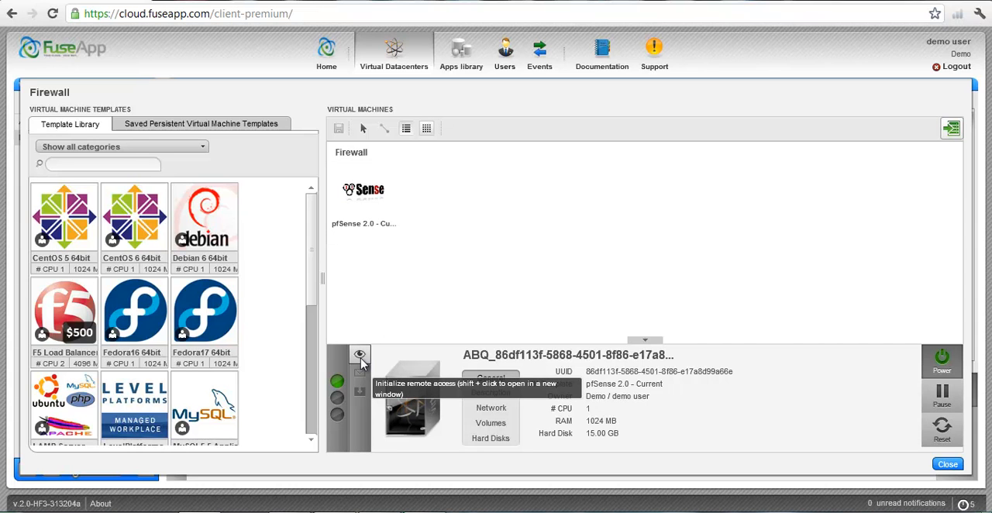
{"action": "left_click", "coordinate": [362, 360]}
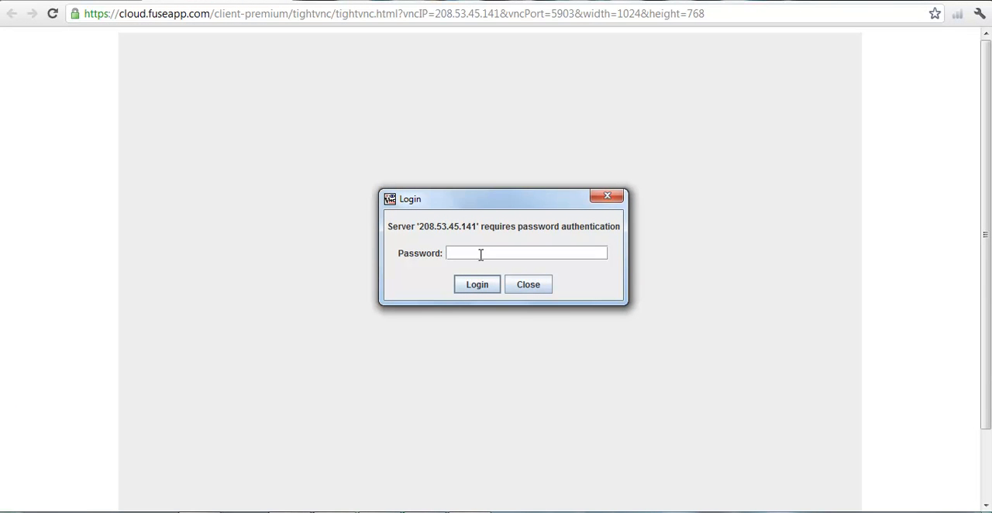
{"action": "left_click", "coordinate": [478, 285]}
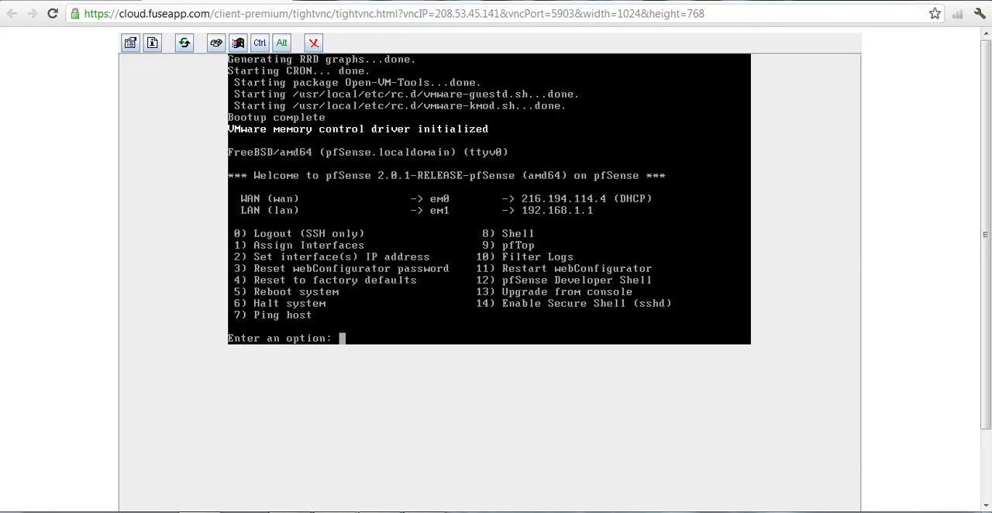
{"action": "left_click", "coordinate": [302, 1]}
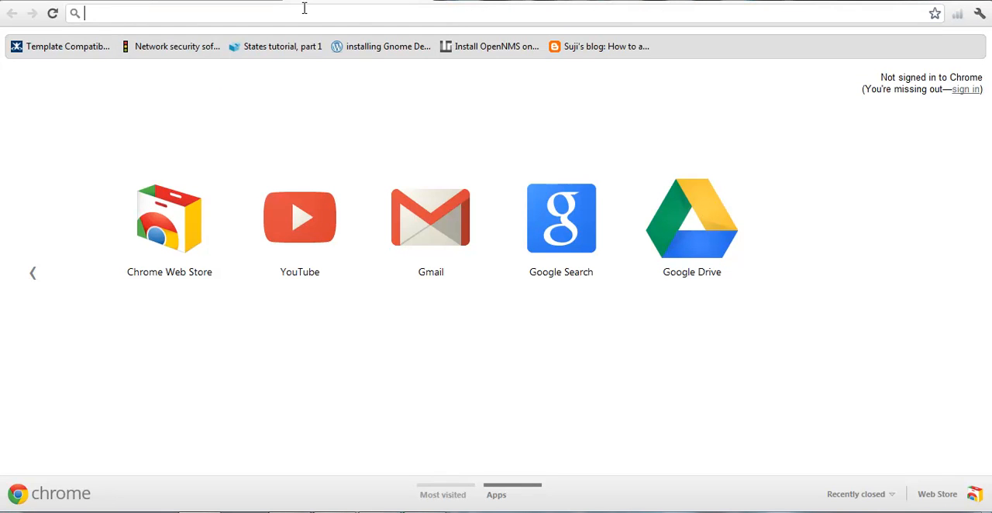
{"action": "type", "text": "https://216.194.114.4"}
{"action": "key", "text": "Return"}
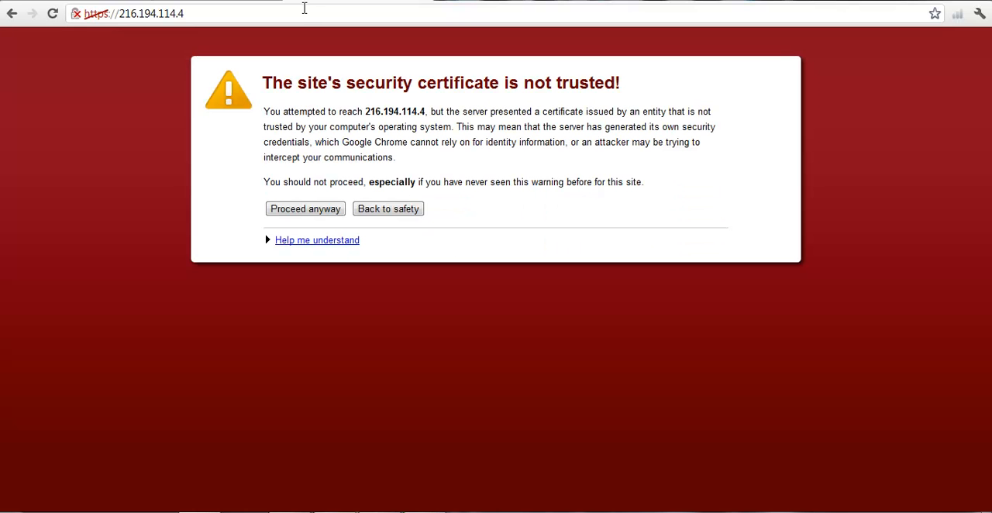
{"action": "left_click", "coordinate": [305, 209]}
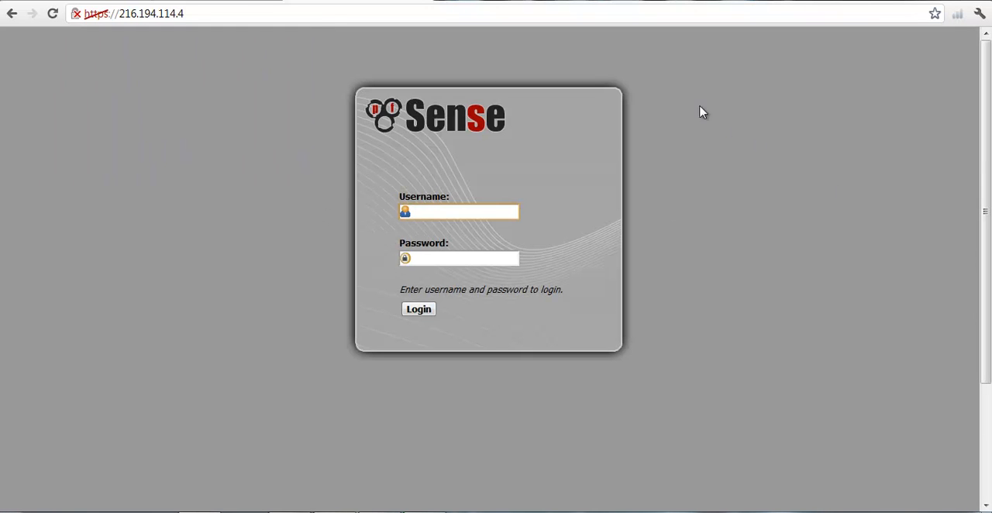
Look up the pfSense machine's default login in its description in FuseApp and return to the pfSense login page.
{"action": "left_click", "coordinate": [95, 1]}
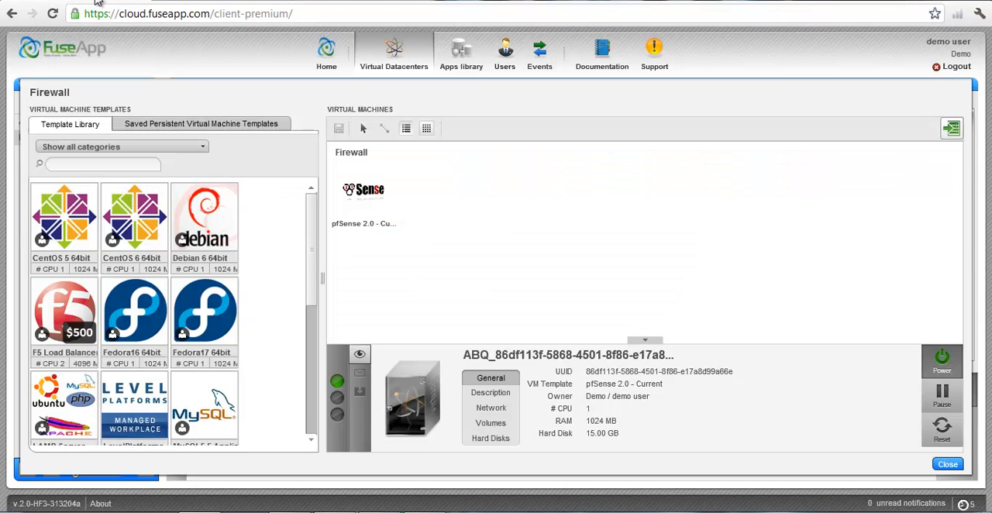
{"action": "left_click", "coordinate": [498, 396]}
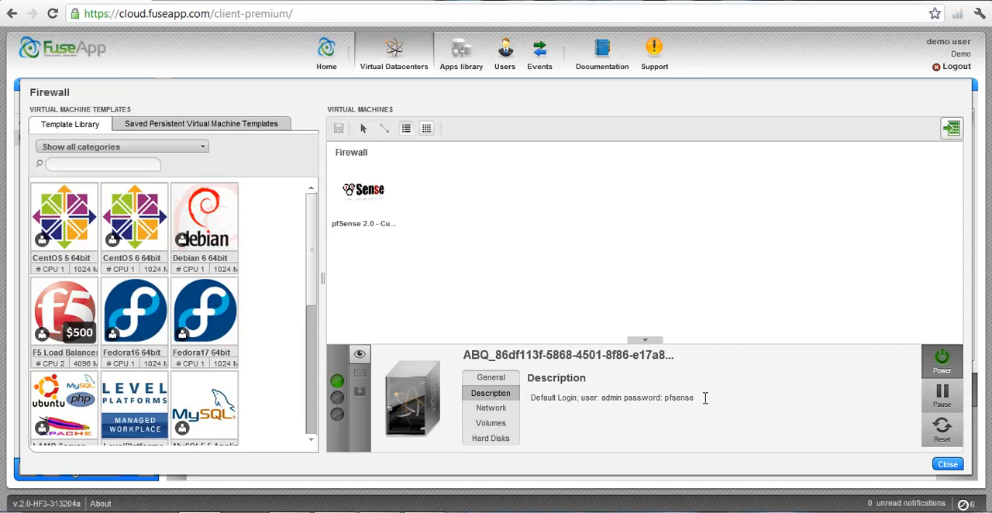
{"action": "left_click", "coordinate": [315, 3]}
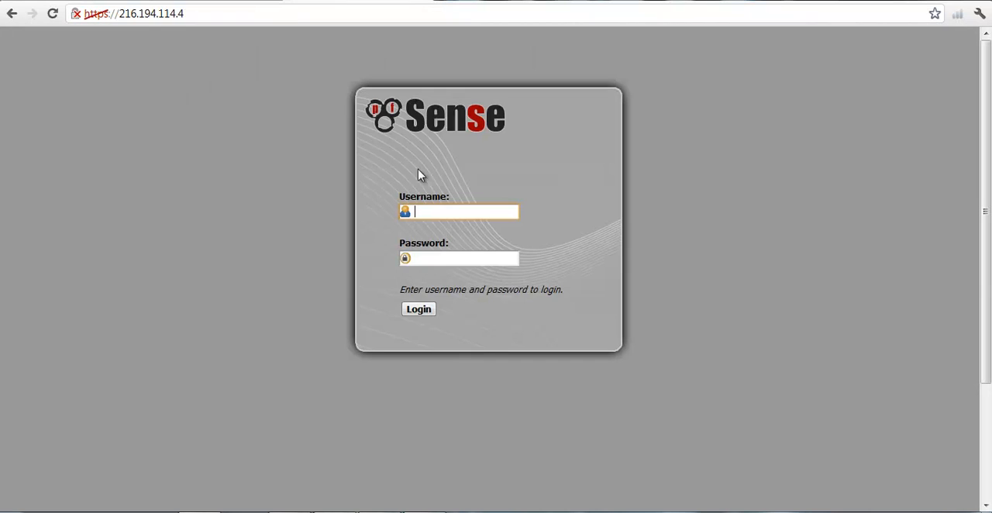
Log in to the pfSense web interface as admin with the account password, and decline saving the password for this site.
{"action": "key", "text": "Tab"}
{"action": "type", "text": "p"}
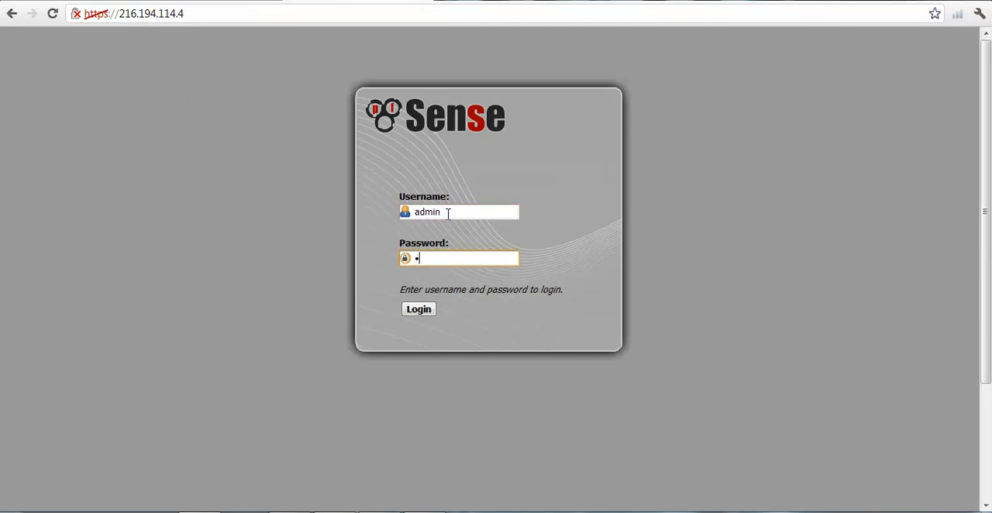
{"action": "left_click", "coordinate": [418, 309]}
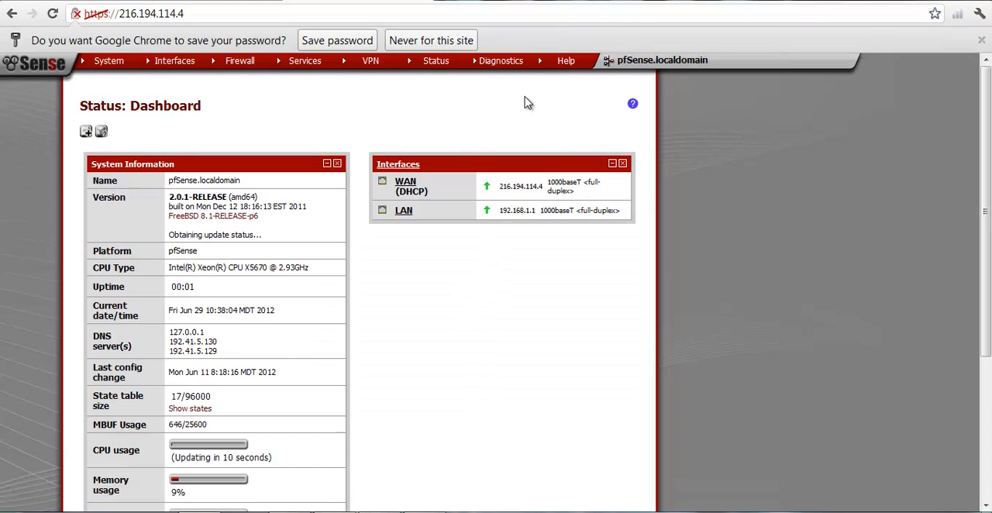
{"action": "left_click", "coordinate": [455, 43]}
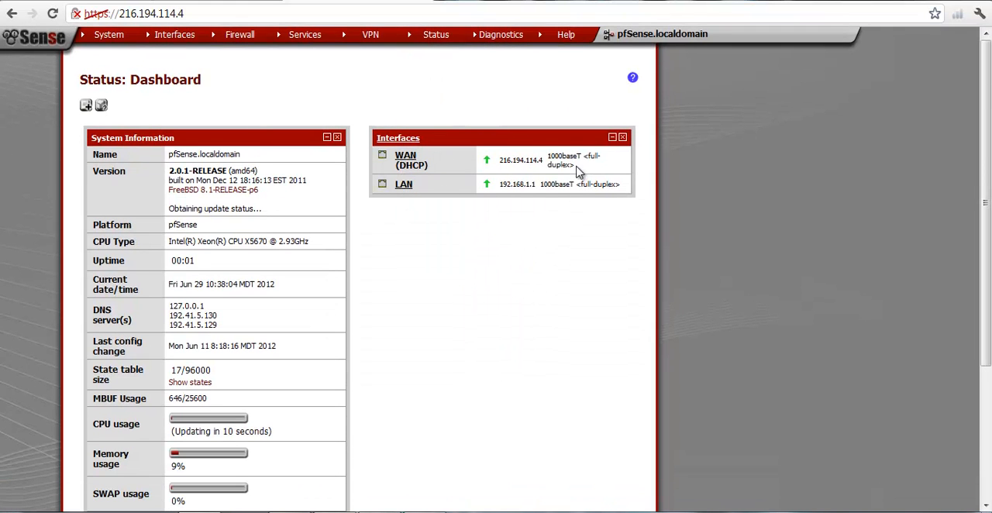
Check the WAN and LAN interface addresses on the pfSense dashboard.
{"action": "left_click_drag", "start_coordinate": [578, 172], "coordinate": [497, 162]}
{"action": "left_click", "coordinate": [575, 215]}
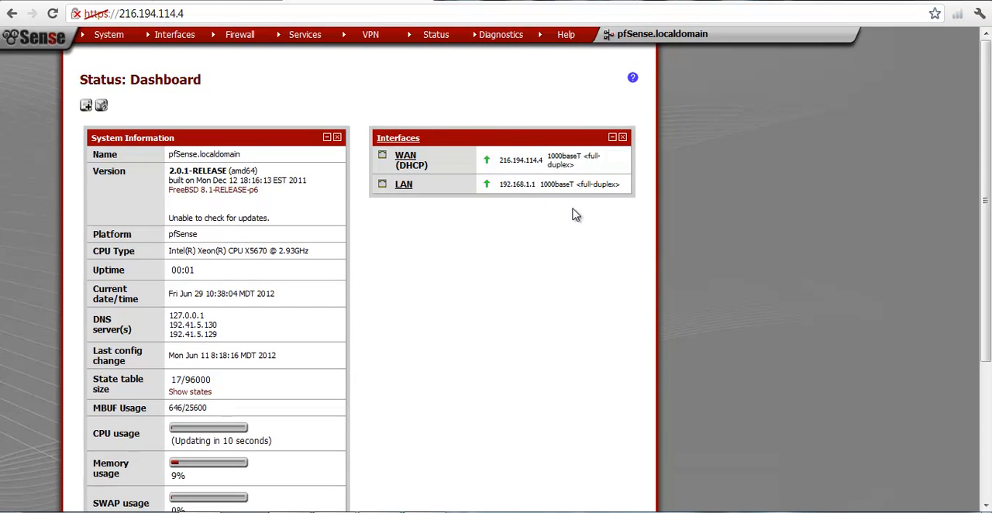
{"action": "left_click_drag", "start_coordinate": [620, 184], "coordinate": [509, 183]}
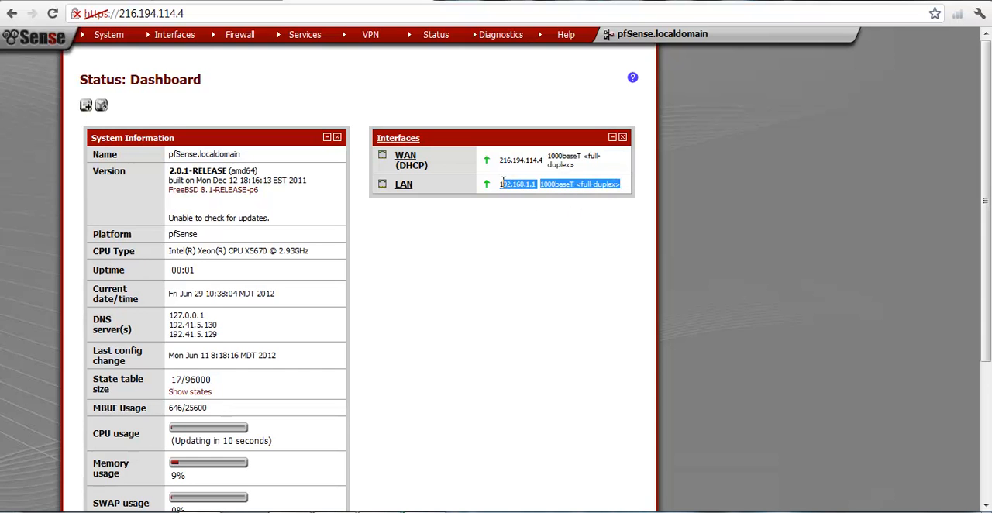
{"action": "left_click", "coordinate": [512, 220]}
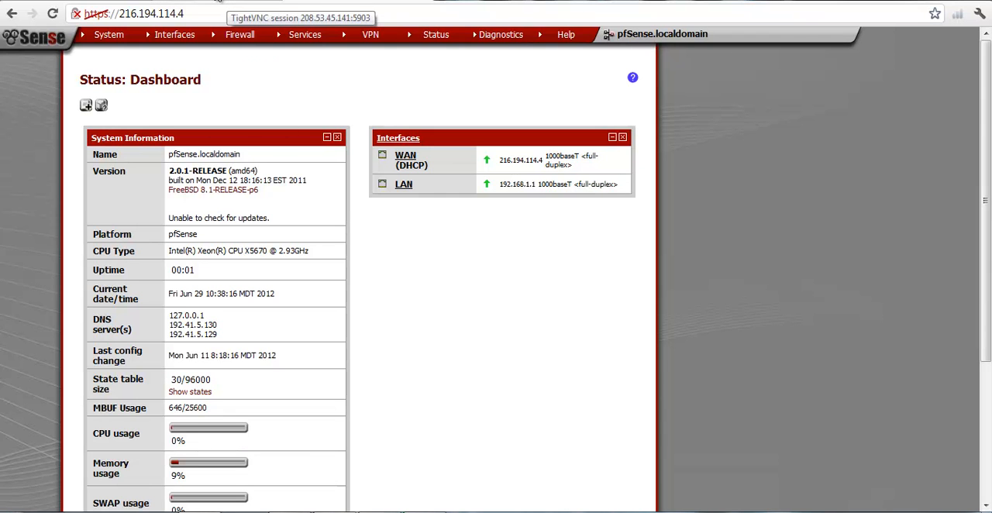
Return to the FuseApp cloud page, close the Firewall appliance and open the demo virtual appliance.
{"action": "left_click", "coordinate": [219, 2]}
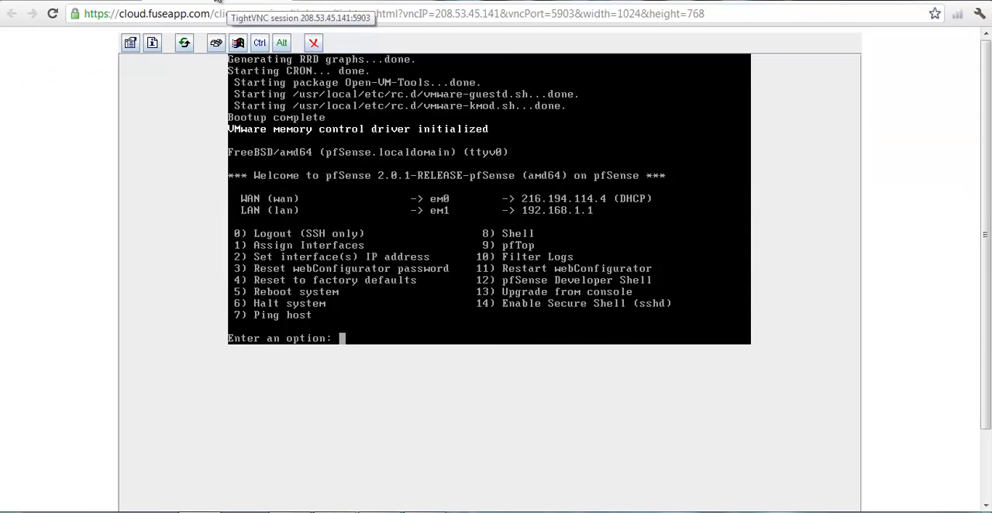
{"action": "left_click", "coordinate": [281, 2]}
{"action": "left_click", "coordinate": [56, 1]}
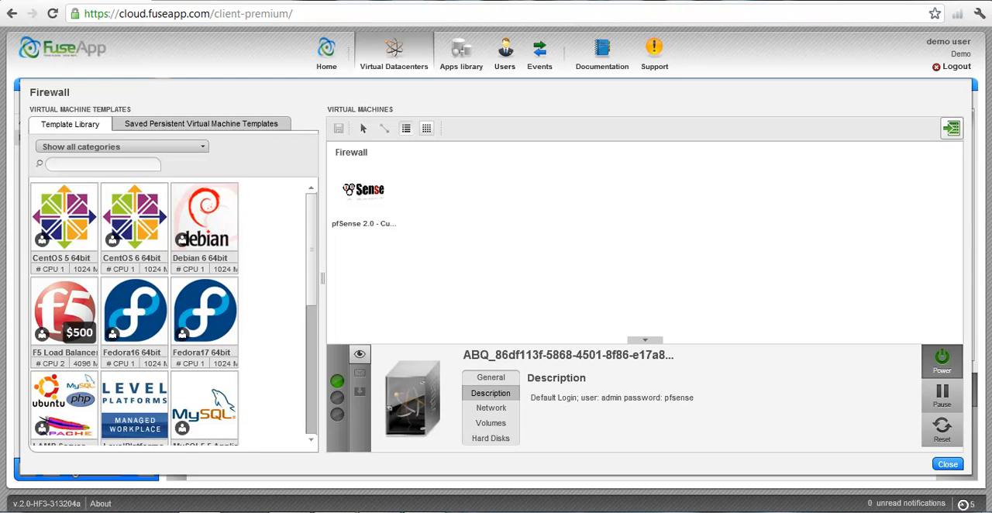
{"action": "left_click", "coordinate": [946, 465]}
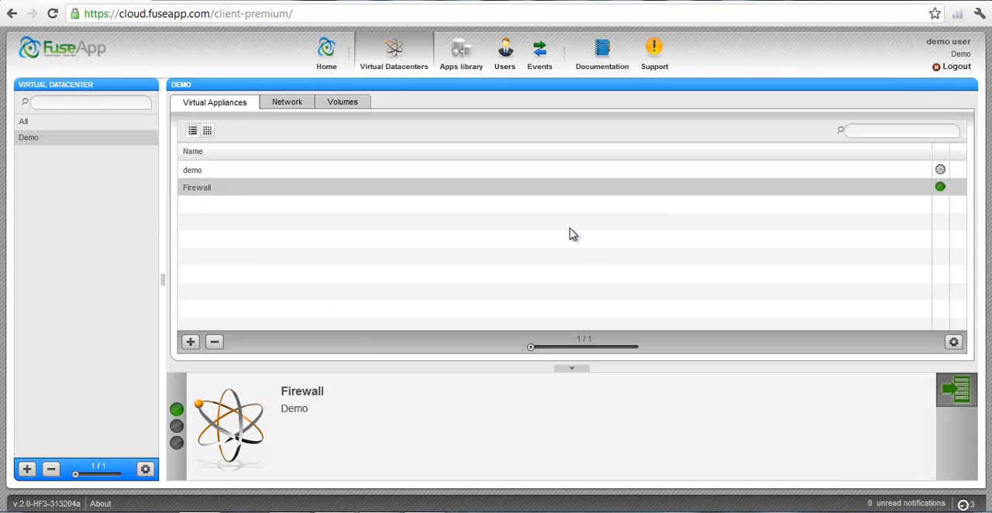
{"action": "left_click", "coordinate": [522, 172]}
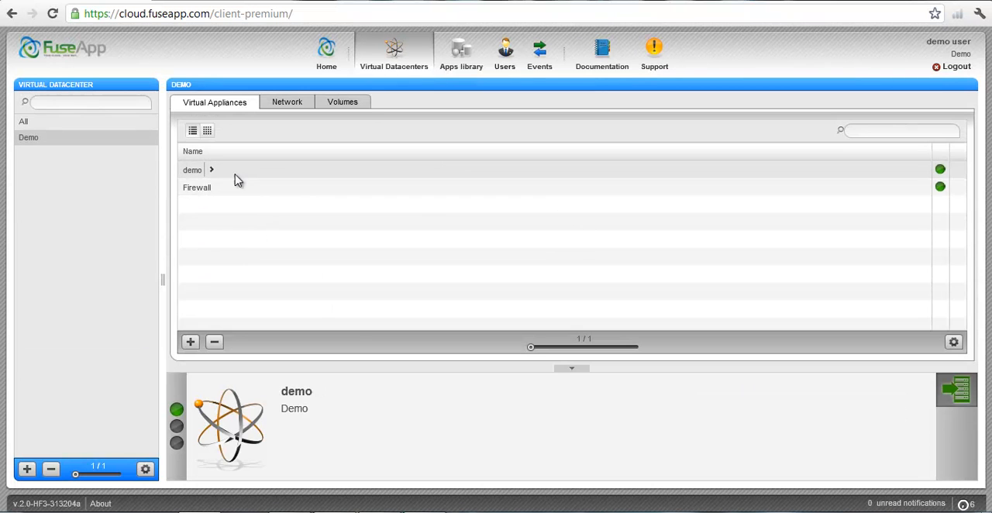
{"action": "double_click", "coordinate": [210, 171]}
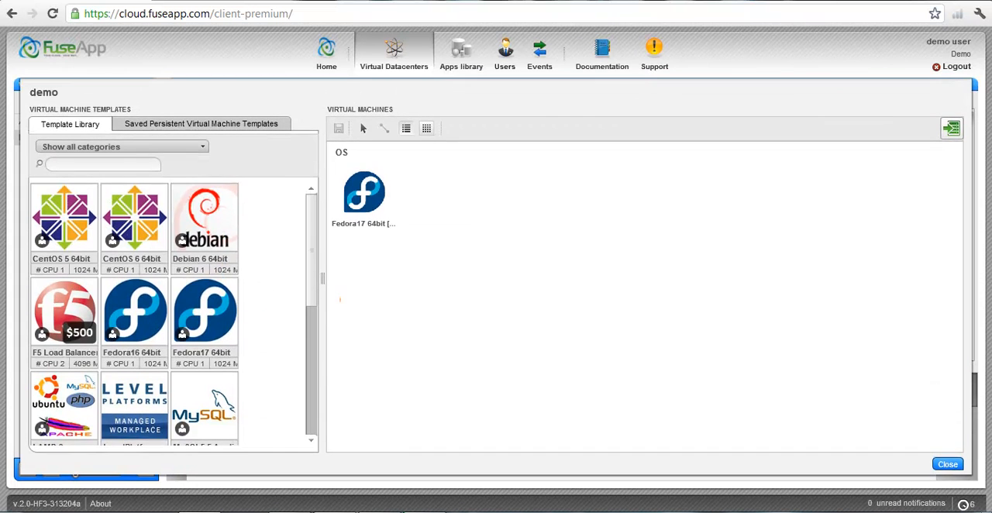
Open the Fedora17 machine's remote access console and sign in as User with the account password.
{"action": "left_click", "coordinate": [374, 204]}
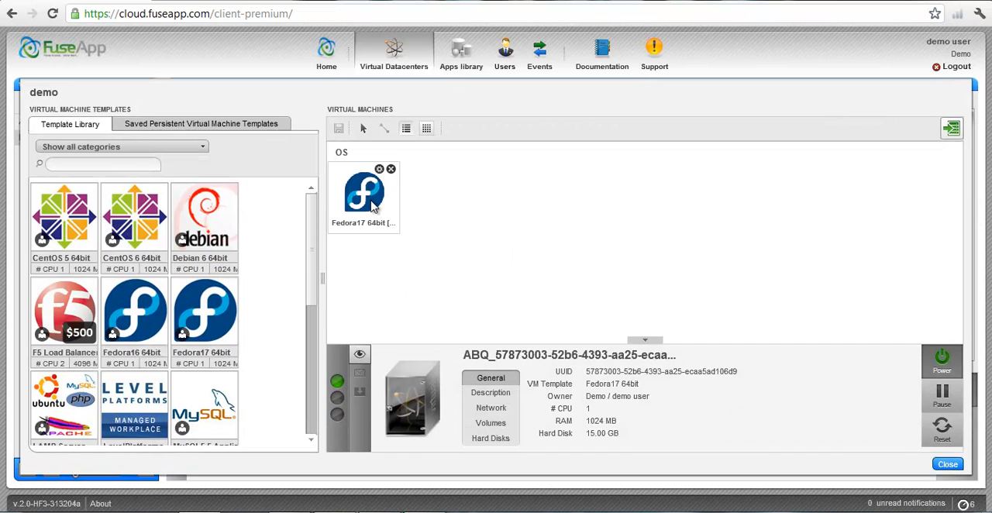
{"action": "left_click", "coordinate": [359, 354]}
{"action": "left_click", "coordinate": [479, 286]}
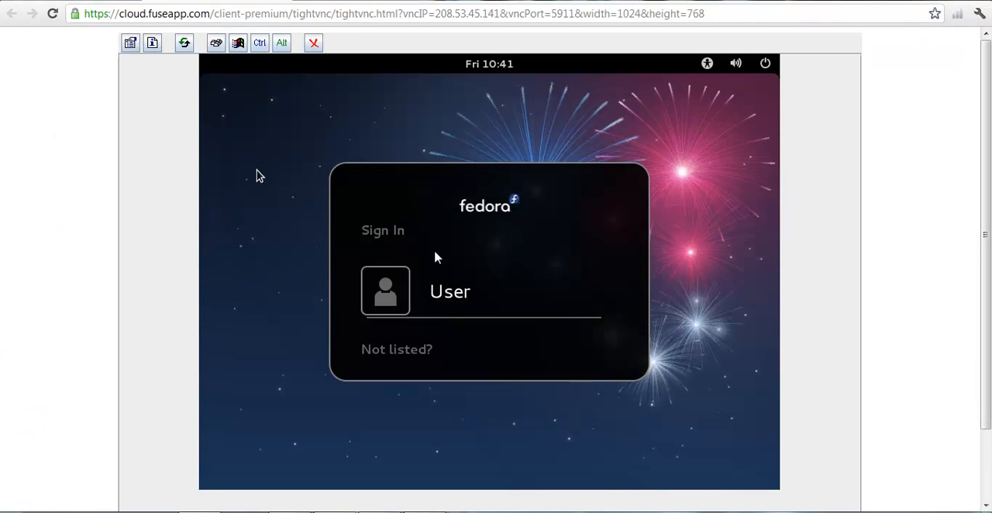
{"action": "left_click", "coordinate": [450, 288]}
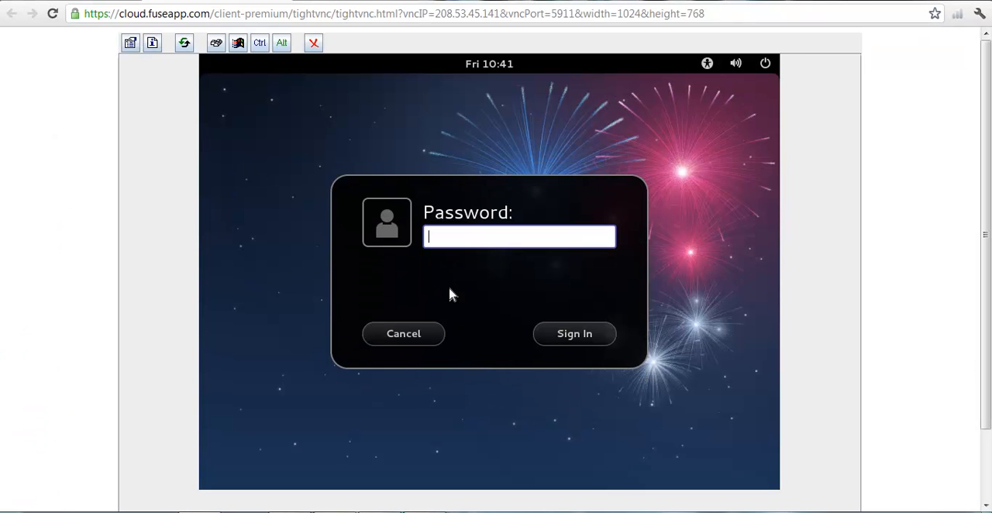
{"action": "type", "text": "******"}
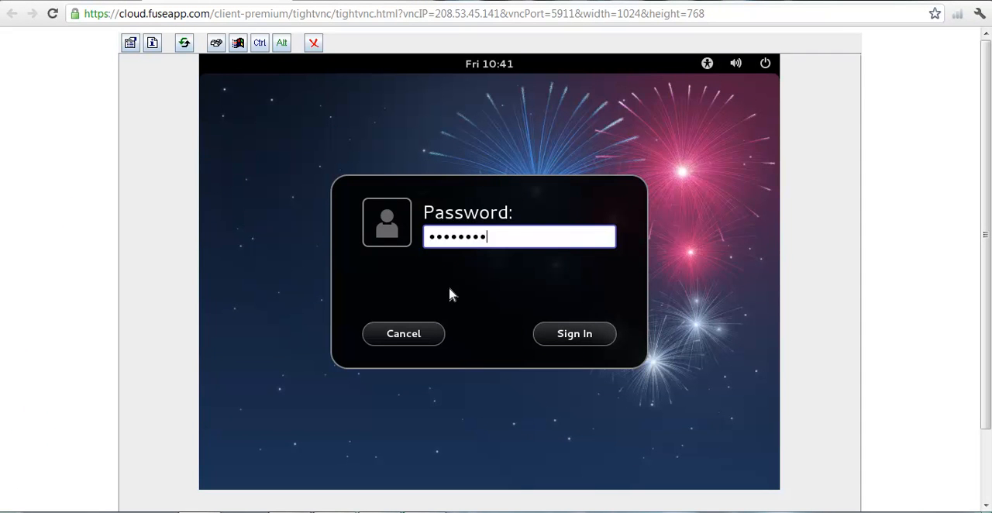
{"action": "key", "text": "Return"}
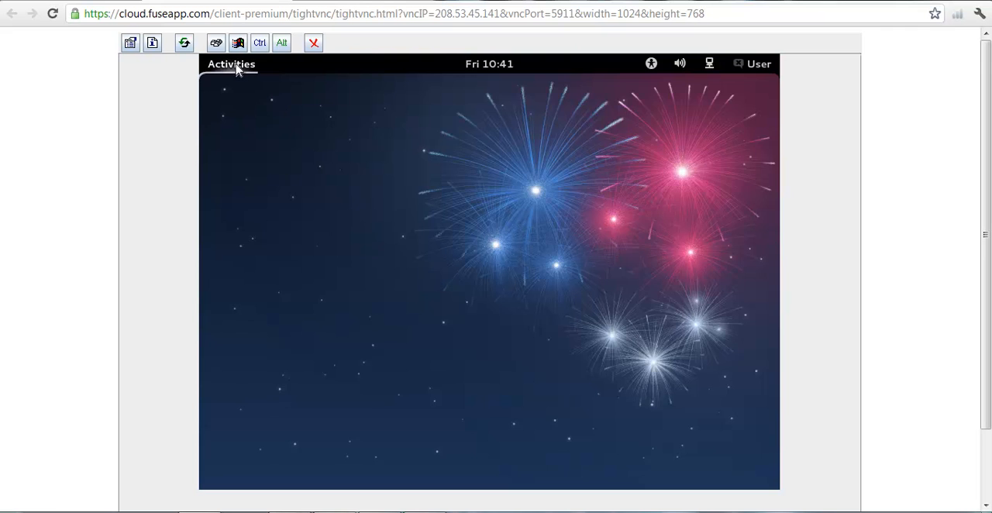
Find and open Terminal in Fedora, then switch to root with su and enter the root password.
{"action": "left_click", "coordinate": [231, 64]}
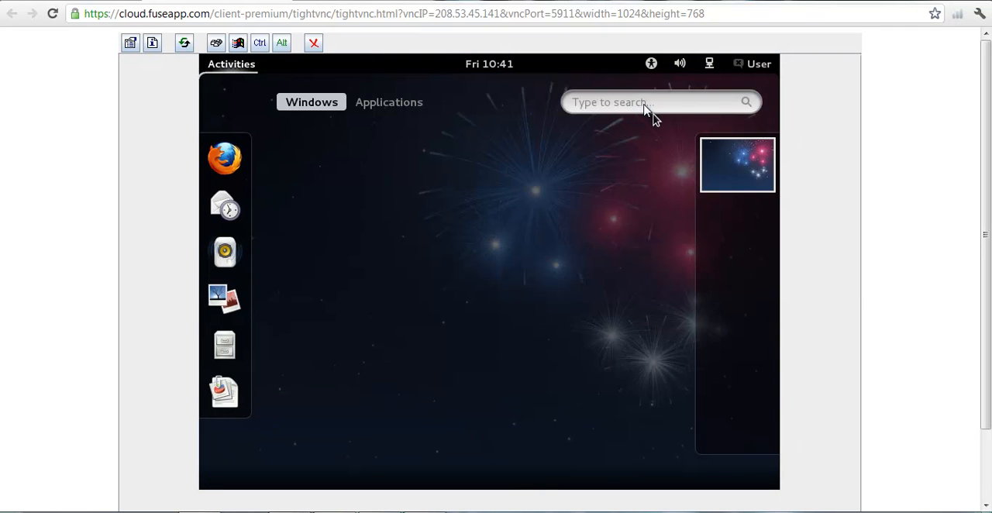
{"action": "type", "text": "terminal"}
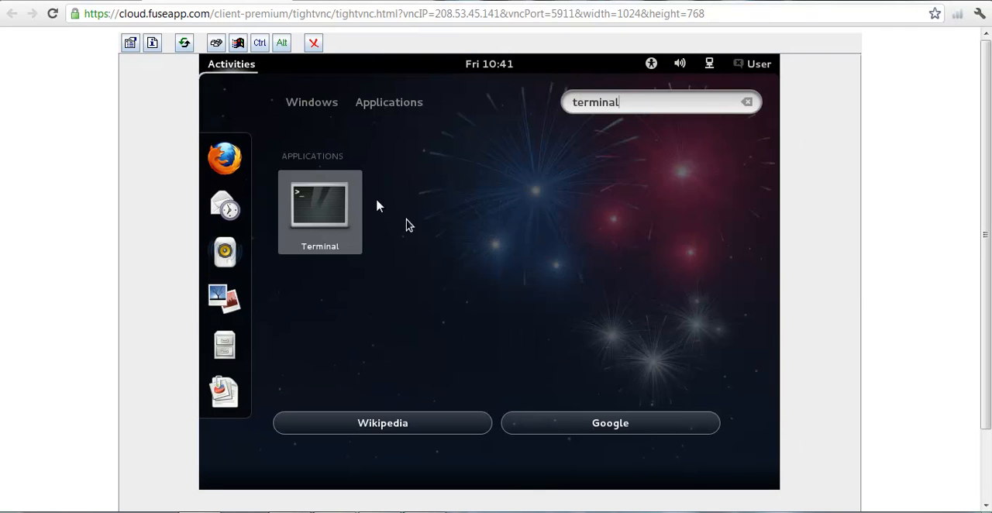
{"action": "left_click", "coordinate": [328, 206]}
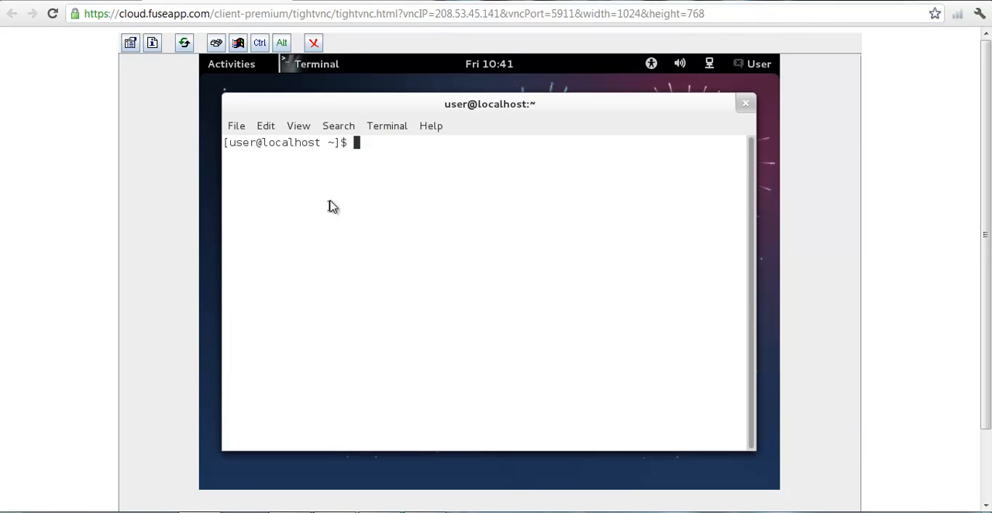
{"action": "type", "text": "su"}
{"action": "key", "text": "Return"}
{"action": "key", "text": "Return"}
Ping the firewall's private address 192.168.1.1 from the root shell and stop after a few replies.
{"action": "type", "text": "ping 192."}
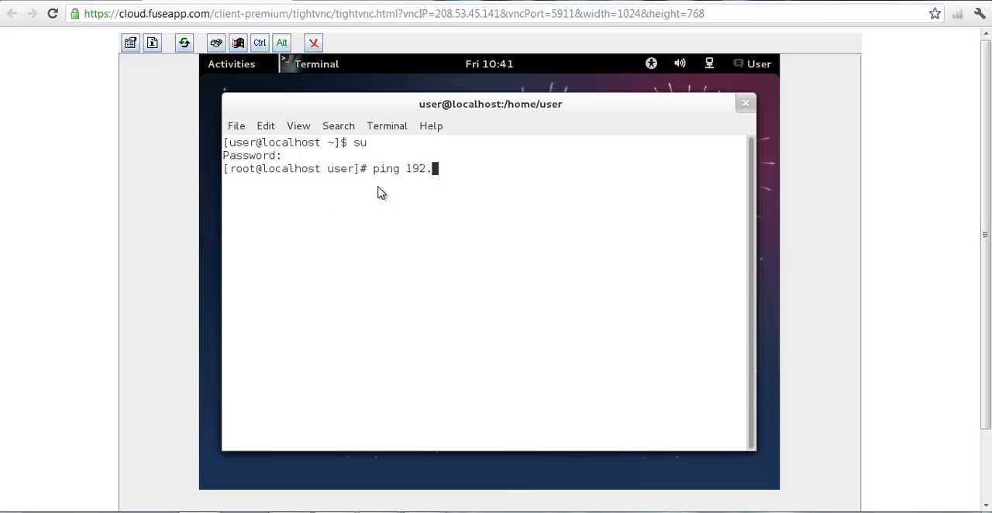
{"action": "type", "text": "168.1.1"}
{"action": "key", "text": "Return"}
{"action": "key", "text": "ctrl+c"}
{"action": "type", "text": "ccc"}
{"action": "key", "text": "BackSpace"}
{"action": "key", "text": "BackSpace"}
{"action": "key", "text": "BackSpace"}
{"action": "type", "text": "ping"}
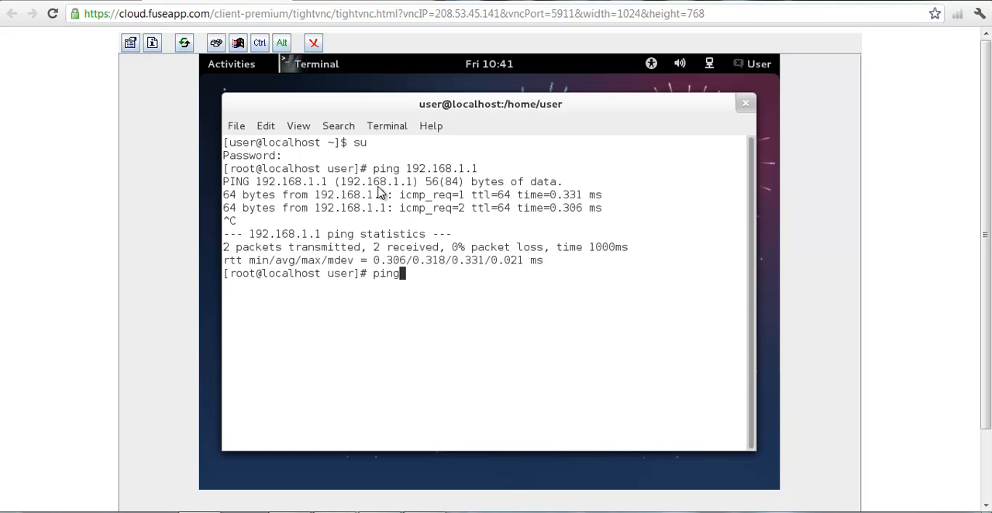
{"action": "type", "text": " www.yahoo.om"}
{"action": "key", "text": "Return"}
{"action": "key", "text": "Up"}
{"action": "key", "text": "Left"}
{"action": "type", "text": "c"}
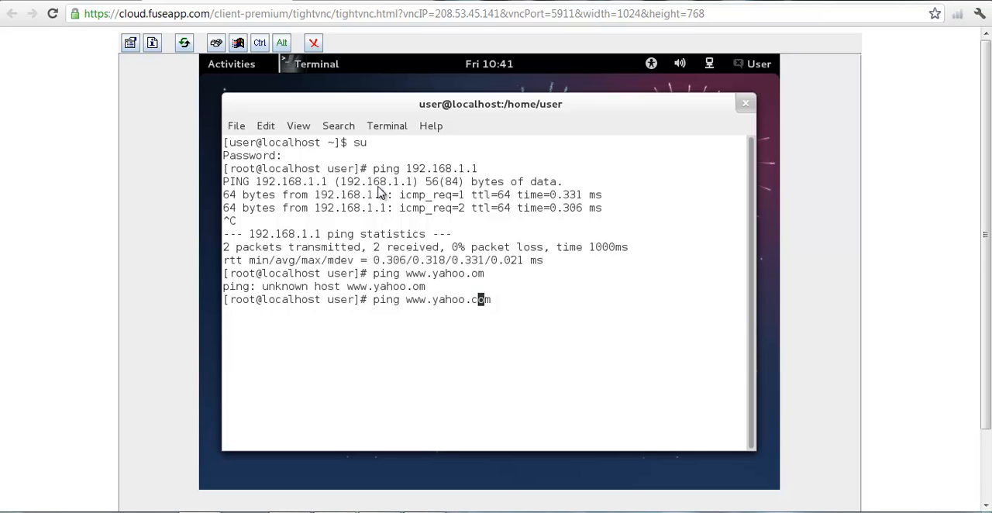
{"action": "key", "text": "Return"}
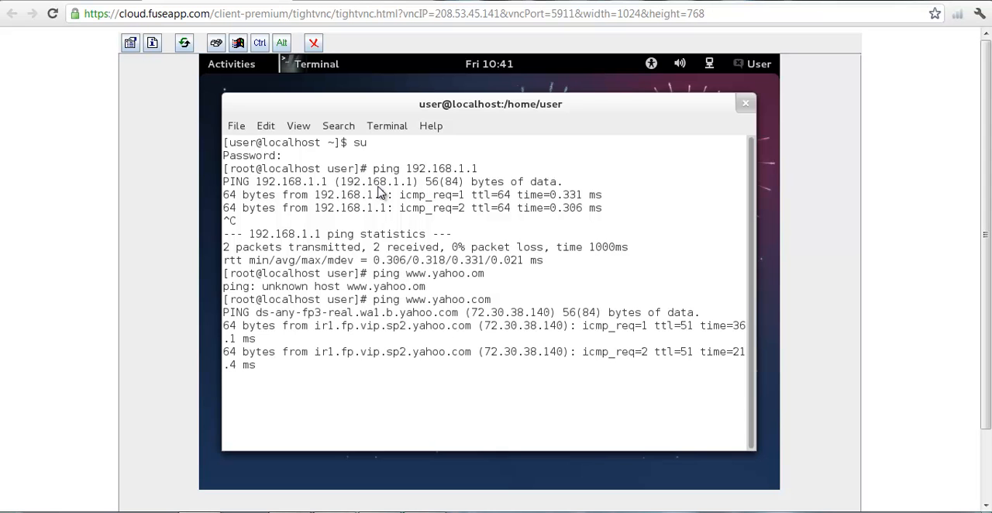
{"action": "key", "text": "ctrl+c"}
{"action": "type", "text": "ccccccccccccccc"}
{"action": "key", "text": "BackSpace"}
{"action": "key", "text": "BackSpace"}
{"action": "key", "text": "BackSpace"}
{"action": "key", "text": "BackSpace"}
{"action": "key", "text": "BackSpace"}
{"action": "key", "text": "BackSpace"}
{"action": "key", "text": "BackSpace"}
{"action": "key", "text": "BackSpace"}
{"action": "key", "text": "BackSpace"}
{"action": "key", "text": "BackSpace"}
{"action": "key", "text": "BackSpace"}
{"action": "key", "text": "BackSpace"}
{"action": "key", "text": "BackSpace"}
{"action": "key", "text": "BackSpace"}
{"action": "key", "text": "BackSpace"}
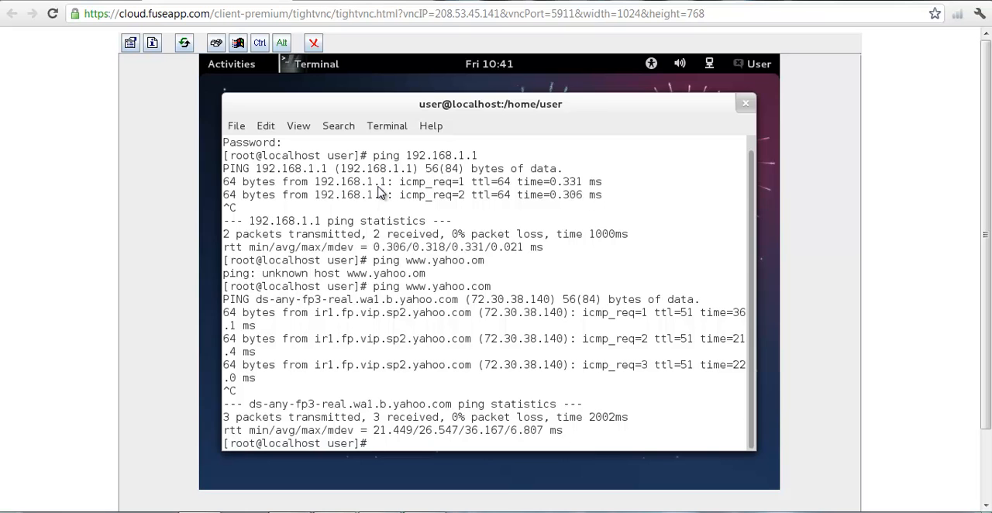